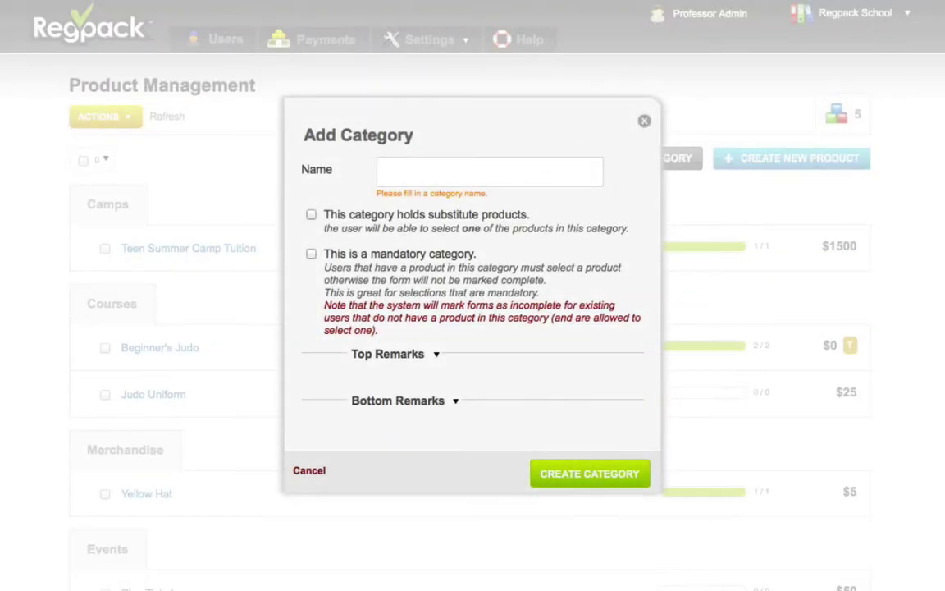
Create a new product category named 'Trips', replacing the trial name 'Category 1a'
type("Category 1")
type("a")
key("BackSpace")
key("BackSpace")
key("BackSpace")
key("BackSpace")
key("BackSpace")
key("BackSpace")
key("BackSpace")
key("BackSpace")
key("BackSpace")
type("Trips")
left_click(589, 474)
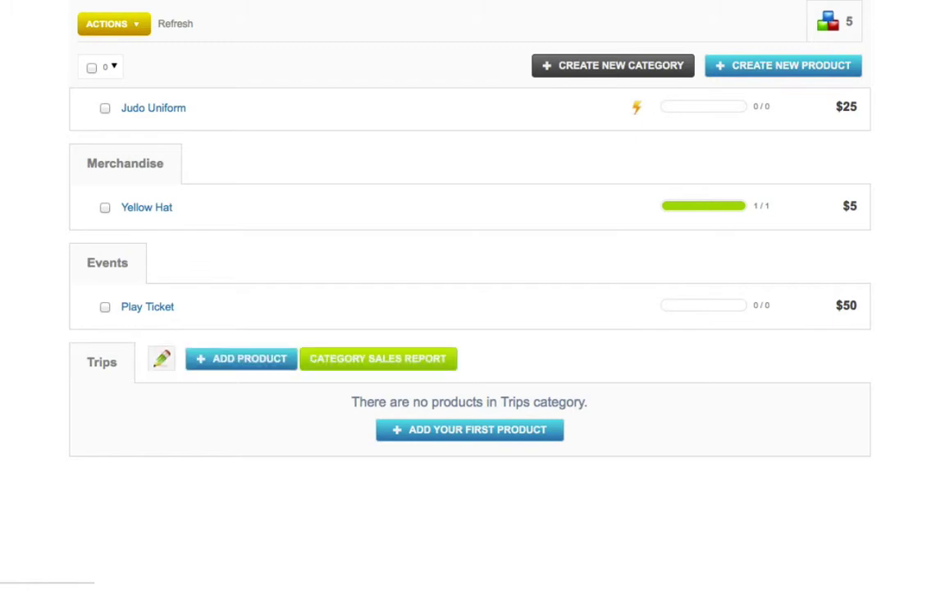
Edit the Trips category, toggling its substitute-products and mandatory options back off
left_click(162, 359)
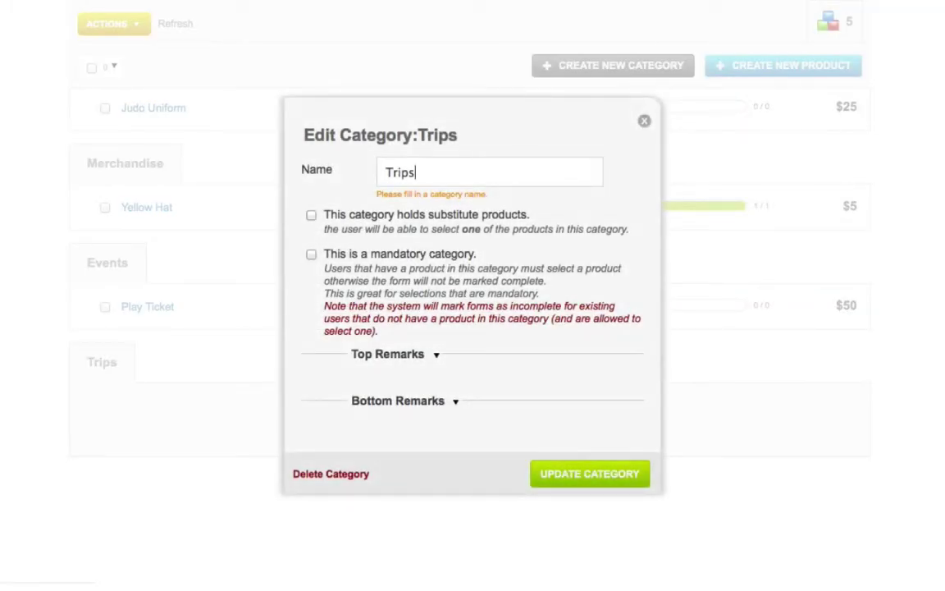
key("Tab")
key("space")
key("space")
key("Tab")
key("space")
key("space")
key("Tab")
Add the top remark 'Come join us!' and the bottom remark 'It will be fun!'
key("Return")
type("C")
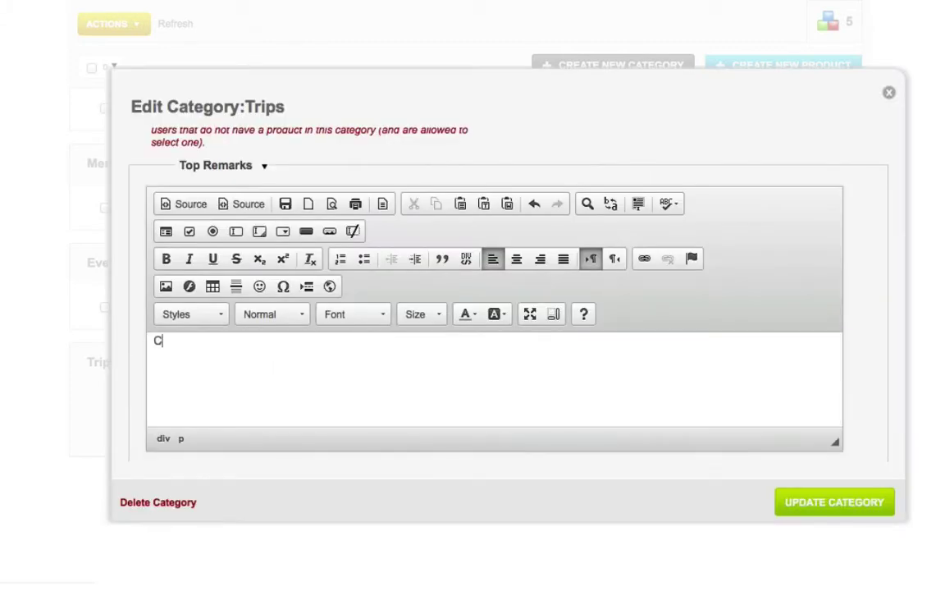
type("ome join u")
type("s!")
scroll(459, 328, "down", 5)
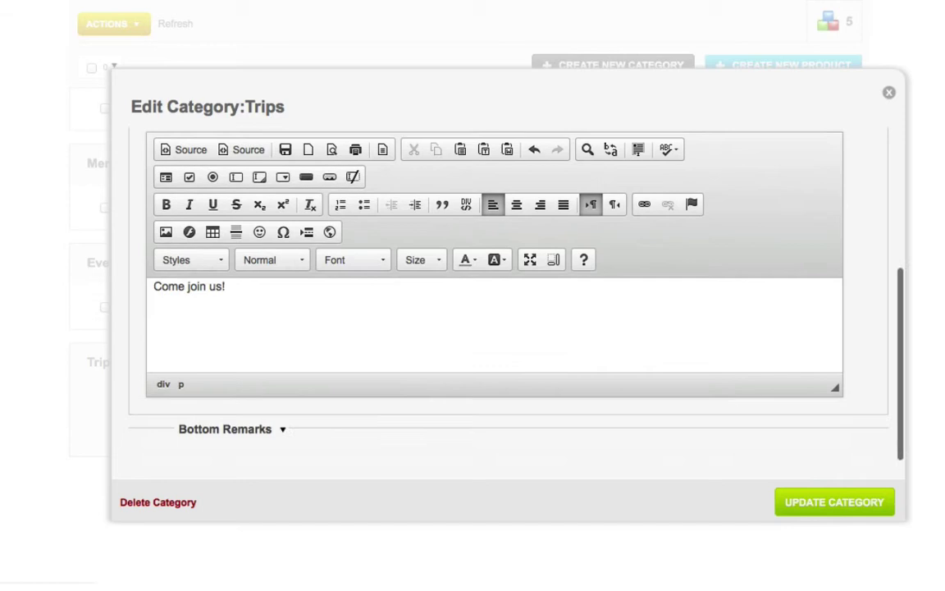
left_click(492, 410)
type("It will")
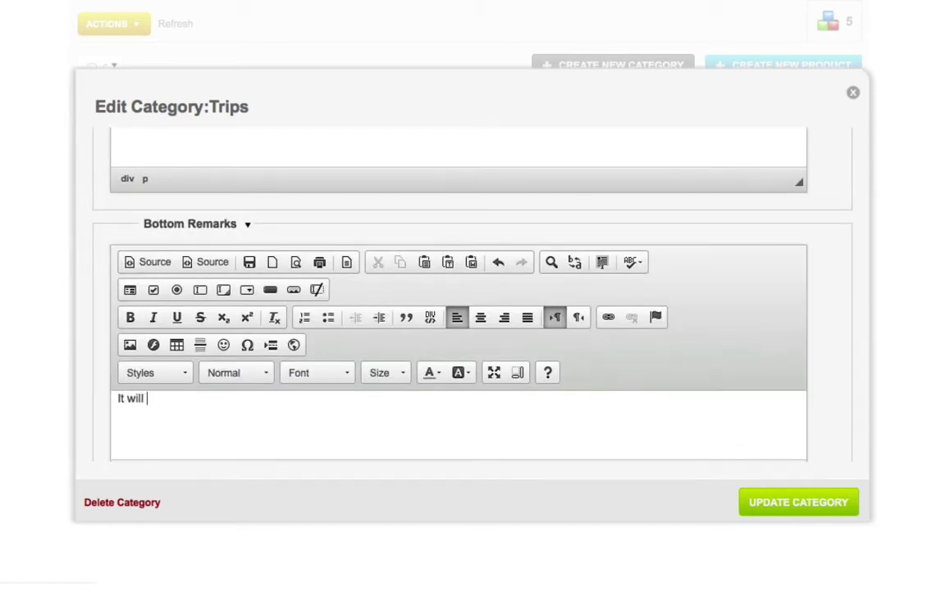
type(" be fun!")
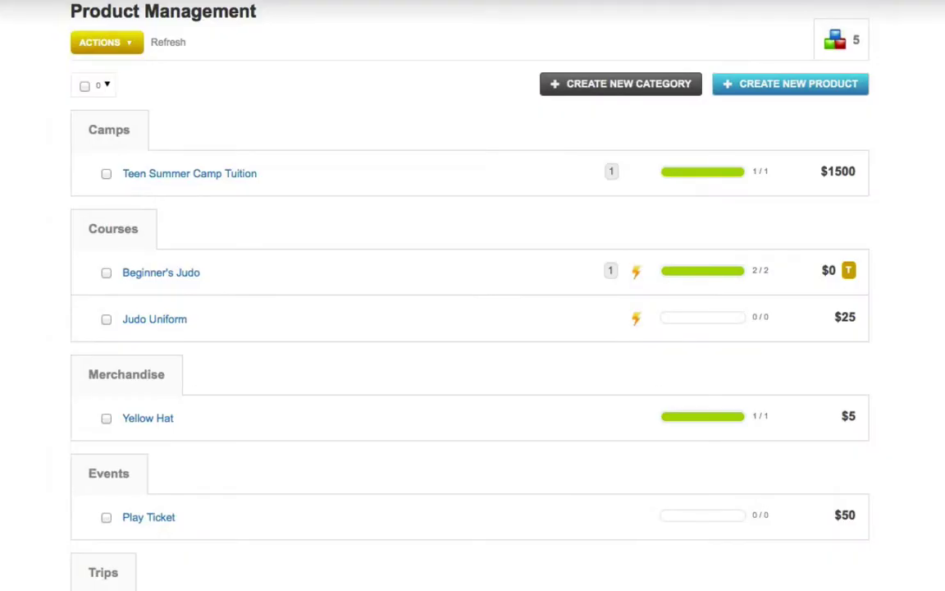
Reorder the categories so Trips sits above Events
left_click(106, 42)
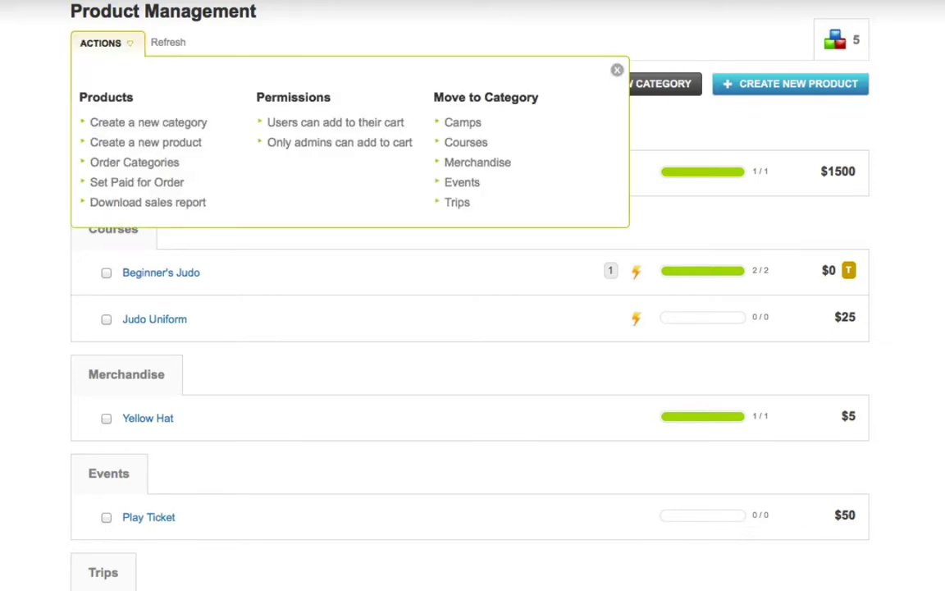
left_click(135, 161)
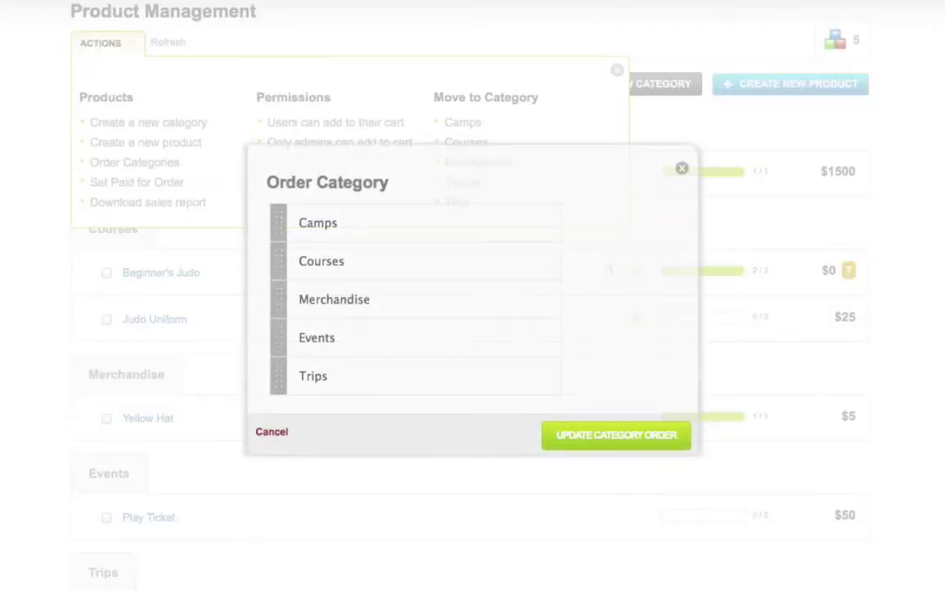
left_click_drag(278, 376, 278, 328)
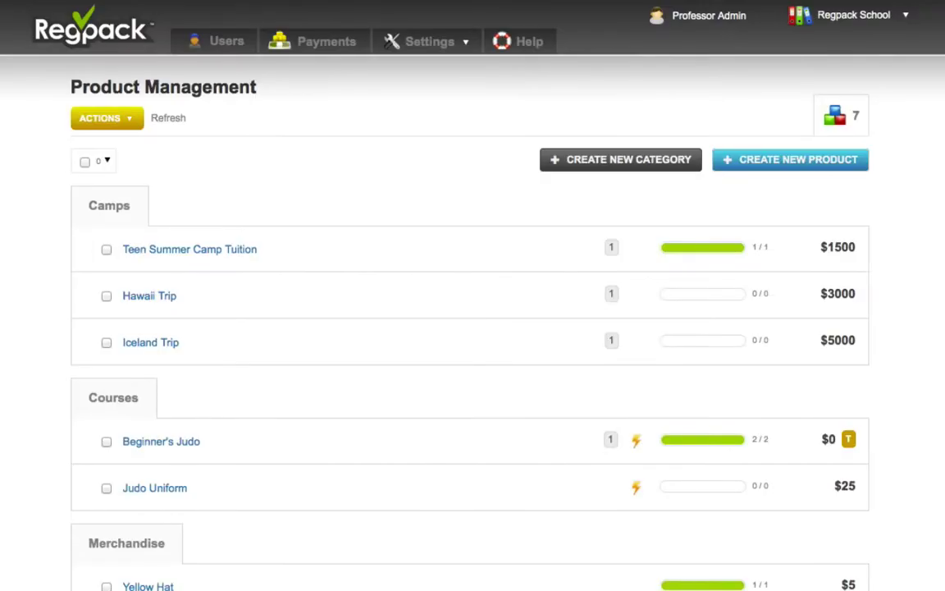
Move the Iceland Trip and Hawaii Trip products into the Trips category
left_click_drag(83, 343, 83, 344)
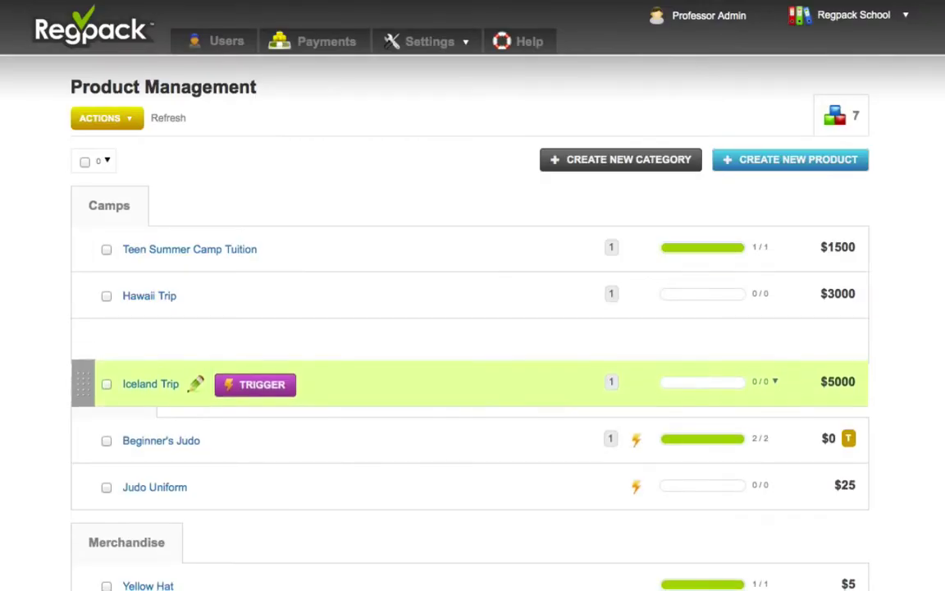
left_click(106, 342)
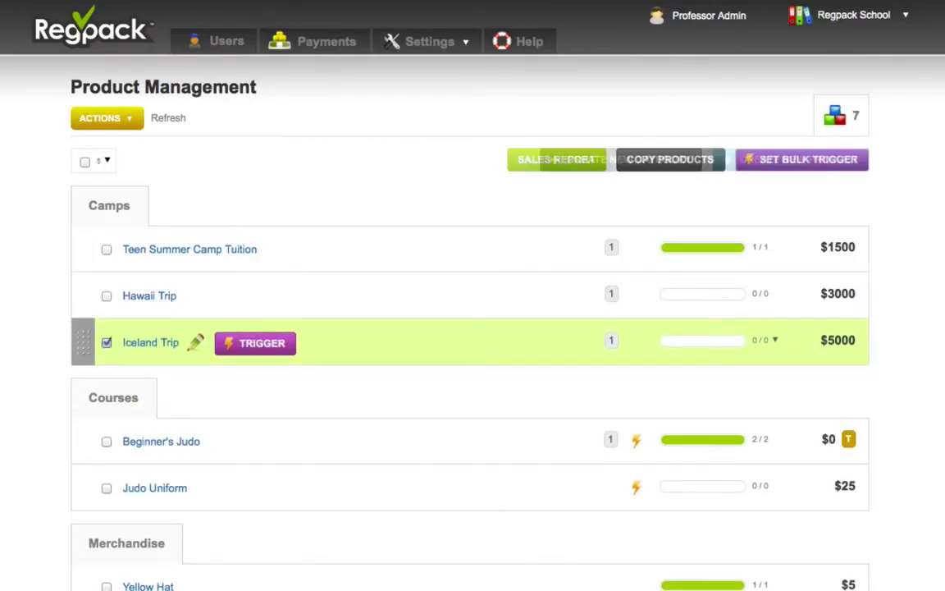
left_click(105, 295)
left_click(100, 118)
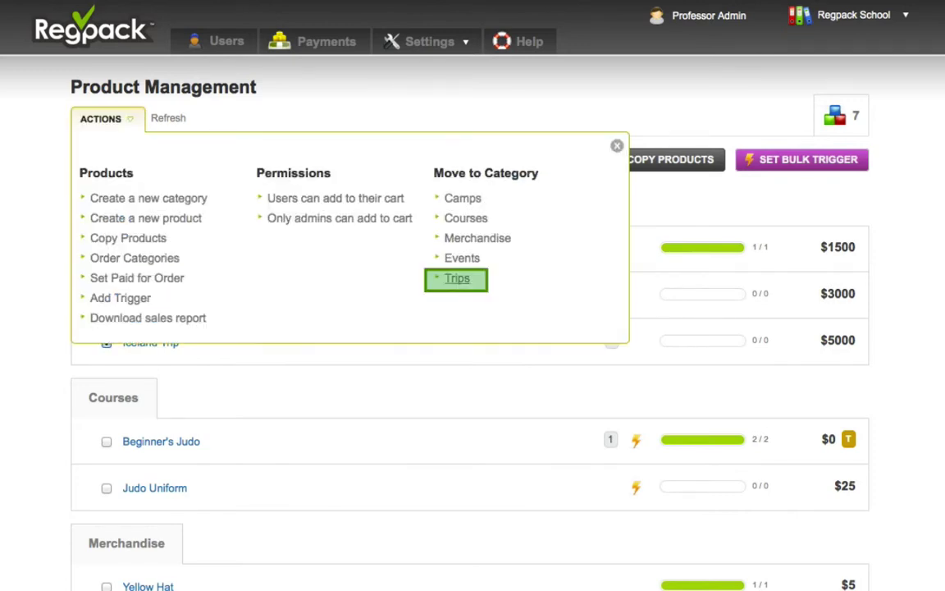
left_click(457, 277)
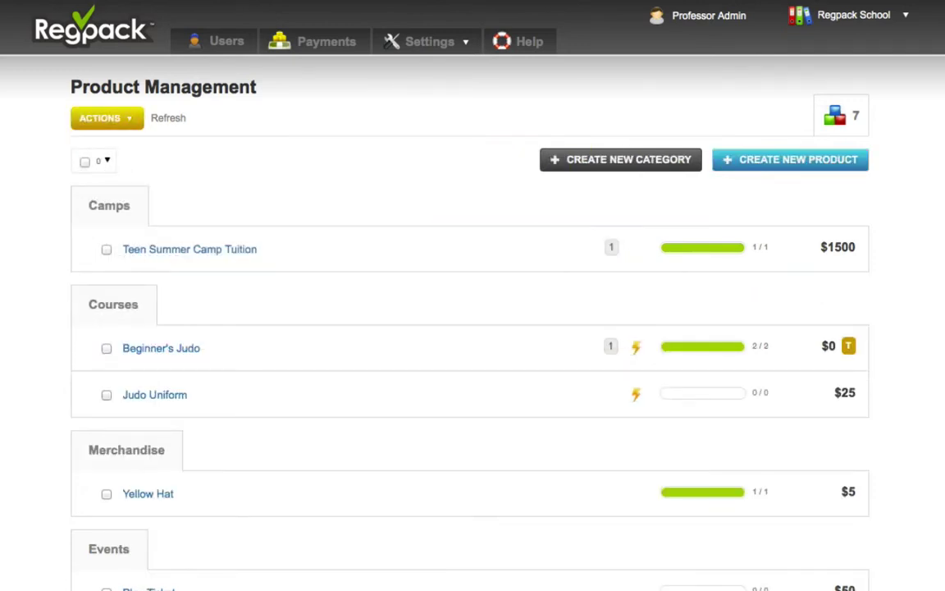
scroll(472, 328, "down", 5)
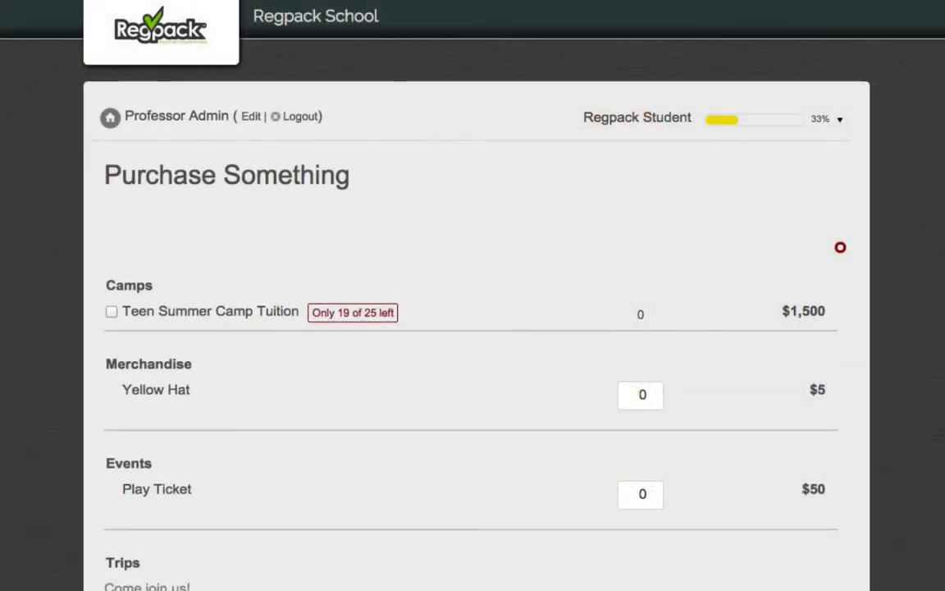
Add Teen Summer Camp Tuition to the student's order
left_click(110, 311)
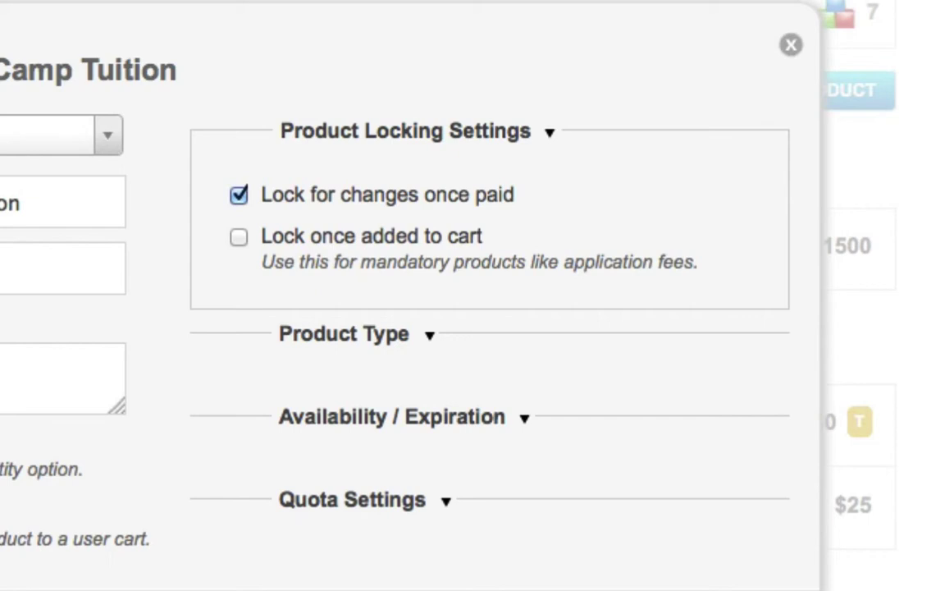
Enable 'Lock once added to cart' for Teen Summer Camp Tuition
left_click(238, 236)
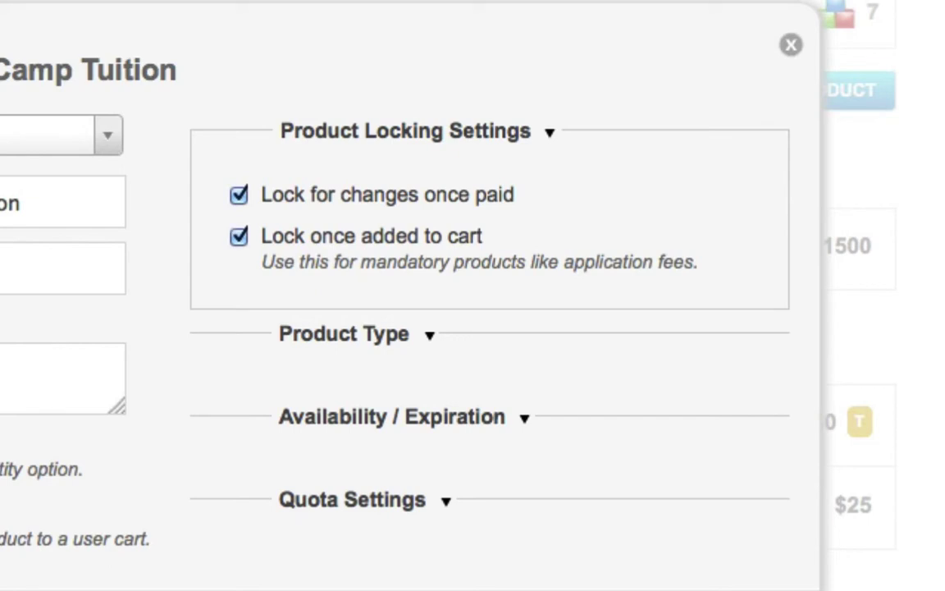